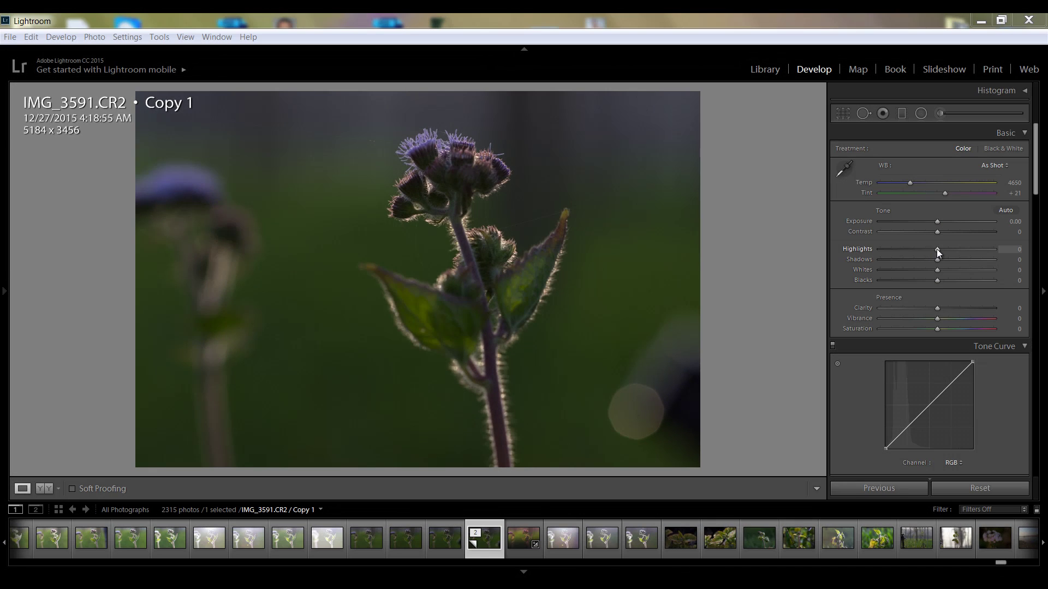
# In the Basic panel, pull Highlights to -100, raise Whites to +38 and Vibrance to +25.
pyautogui.moveTo(936, 249); pyautogui.dragTo(837, 243)
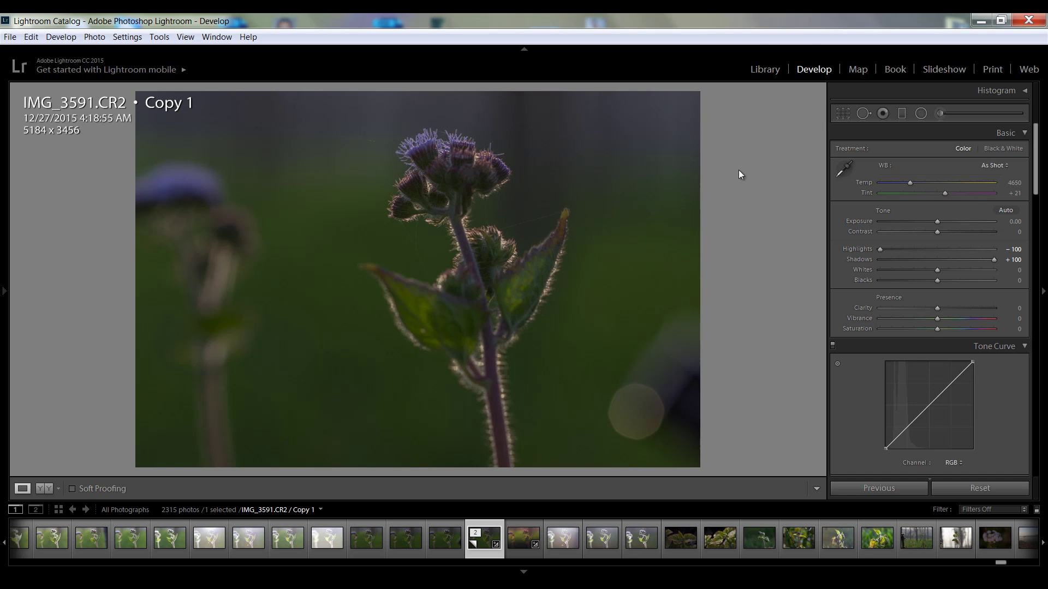
pyautogui.moveTo(937, 269); pyautogui.dragTo(952, 272)
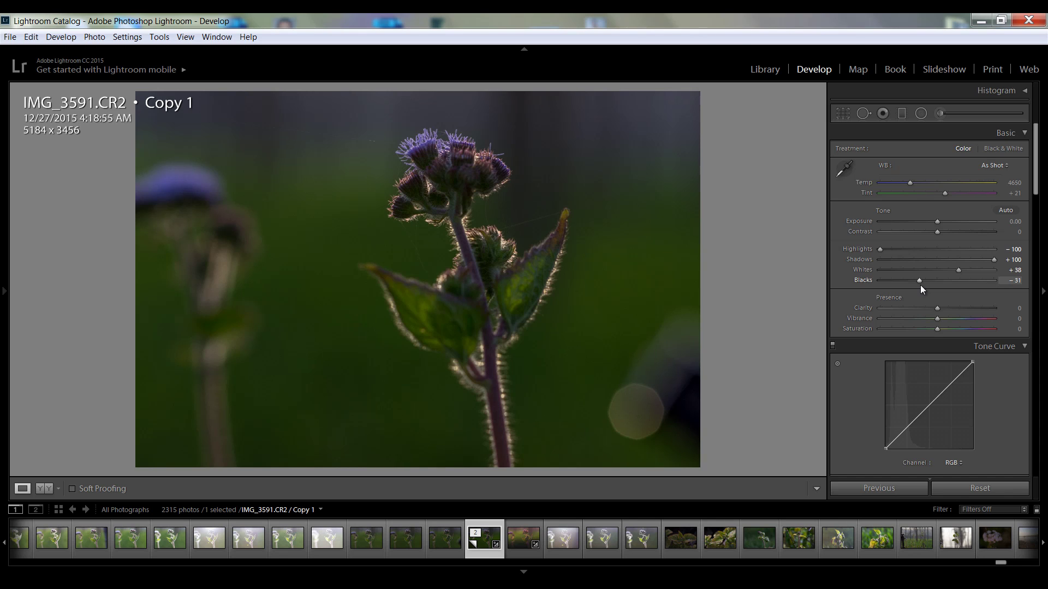
pyautogui.moveTo(937, 318); pyautogui.dragTo(951, 319)
# In HSL, brighten Green Luminance to +58 and raise Purple Saturation to +41.
pyautogui.scroll(-10, 953, 320)
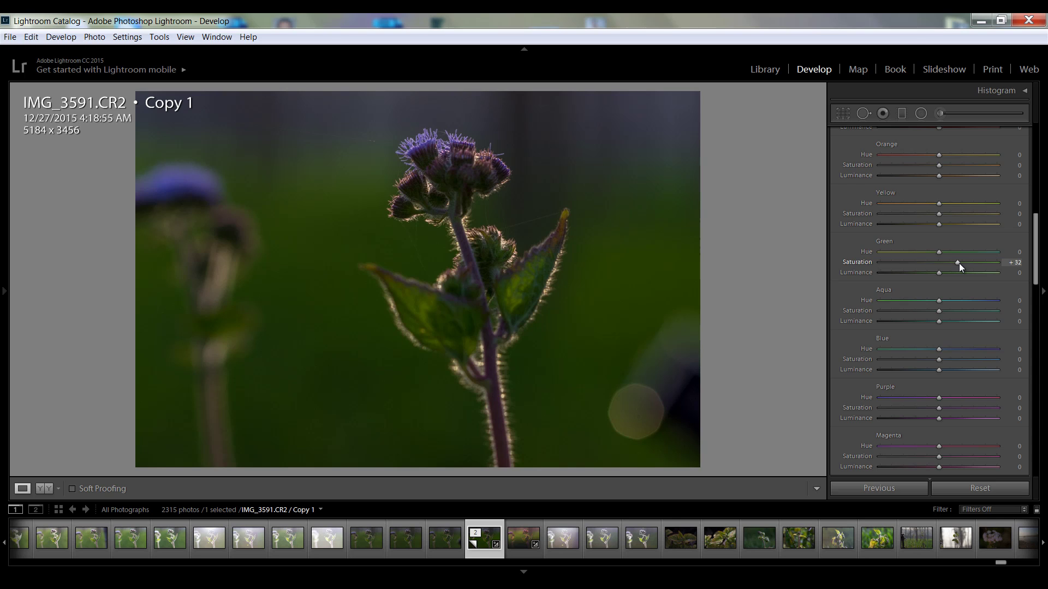
pyautogui.moveTo(940, 273); pyautogui.dragTo(967, 274)
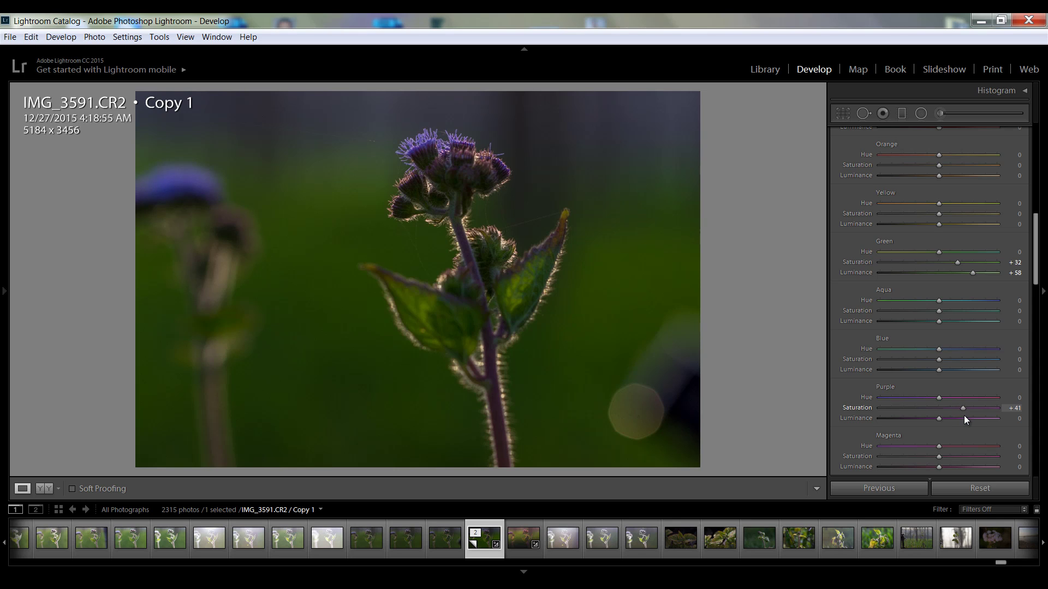
pyautogui.moveTo(1036, 244); pyautogui.dragTo(1042, 300)
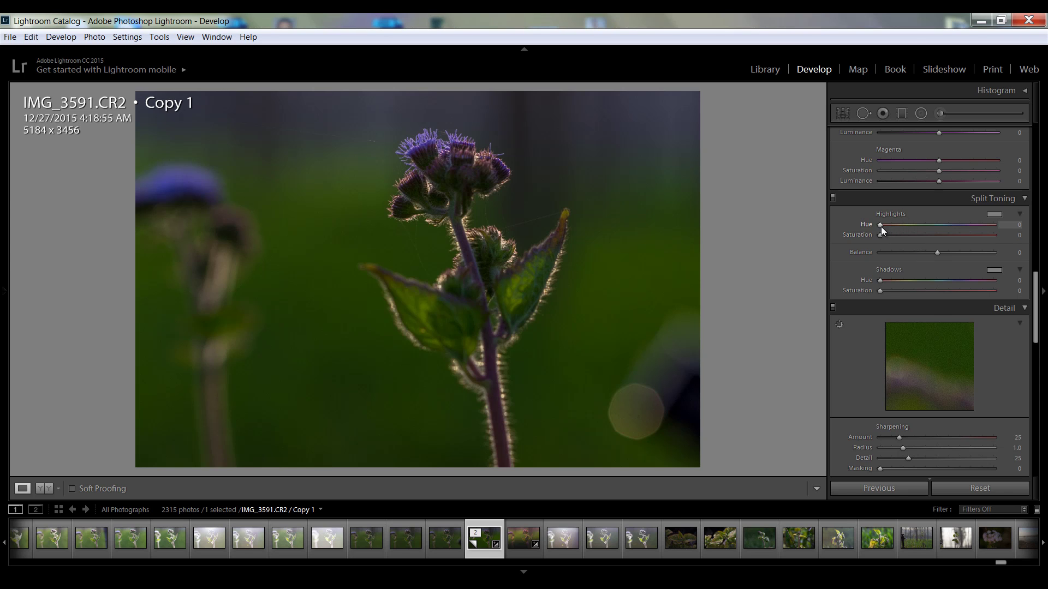
# Split-tone the highlights warm (Hue 55, Saturation 94) with Balance -35, then move down to Detail.
pyautogui.moveTo(880, 224); pyautogui.dragTo(899, 227)
pyautogui.moveTo(936, 253); pyautogui.dragTo(915, 255)
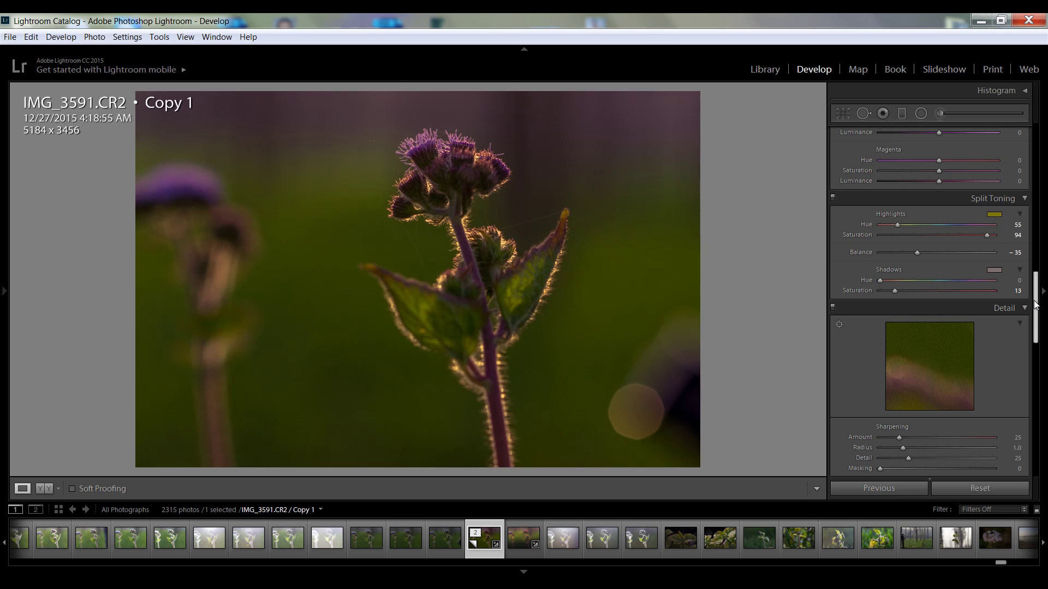
pyautogui.scroll(-5, 1035, 304)
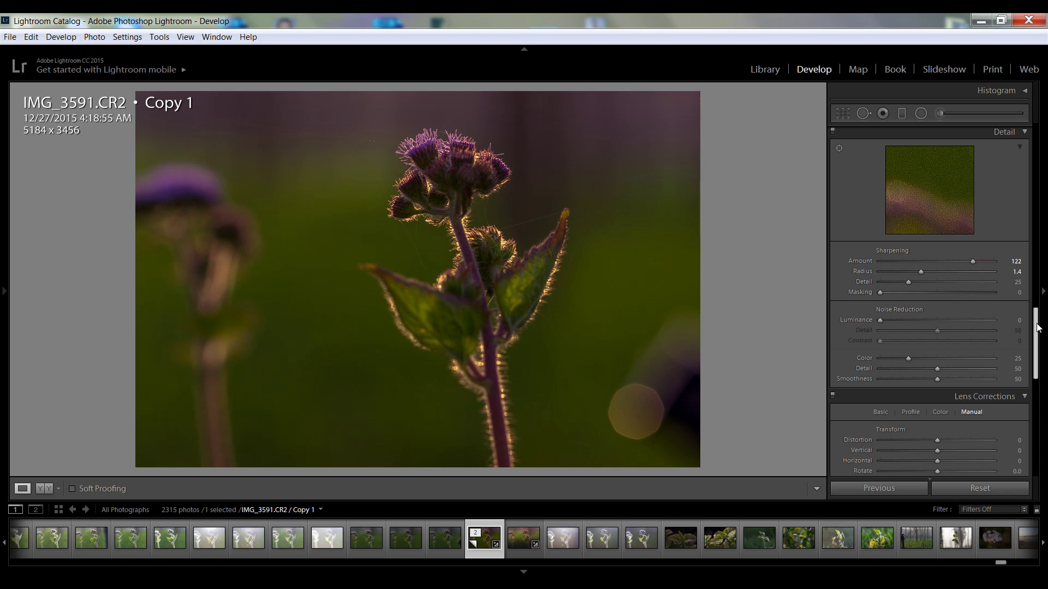
pyautogui.moveTo(1035, 338); pyautogui.dragTo(1030, 108)
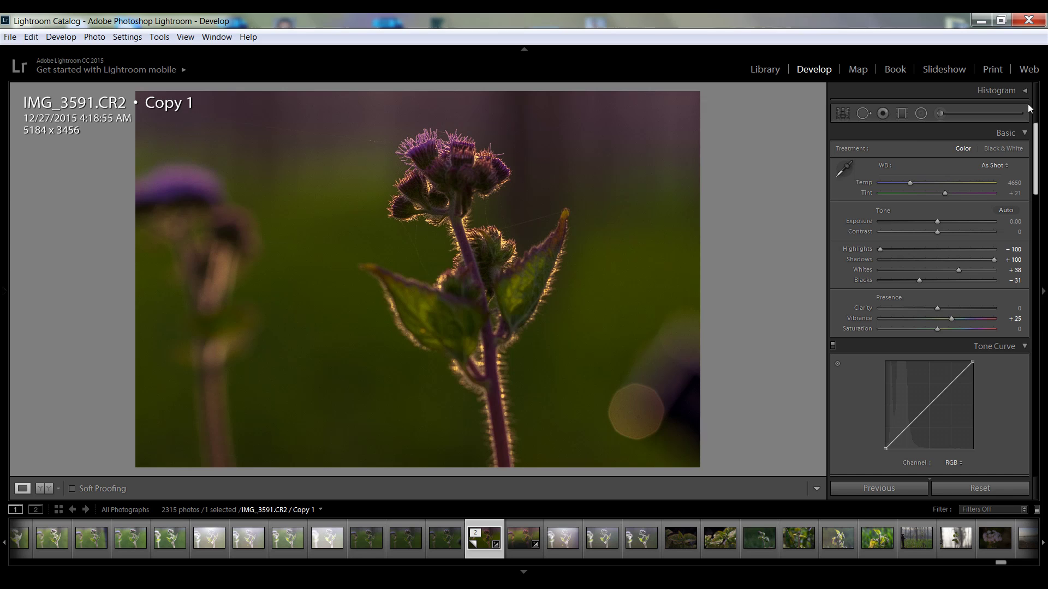
# Lay a graduated filter across the flower stem with Saturation 0 and Exposure about 0.72.
pyautogui.click(901, 114)
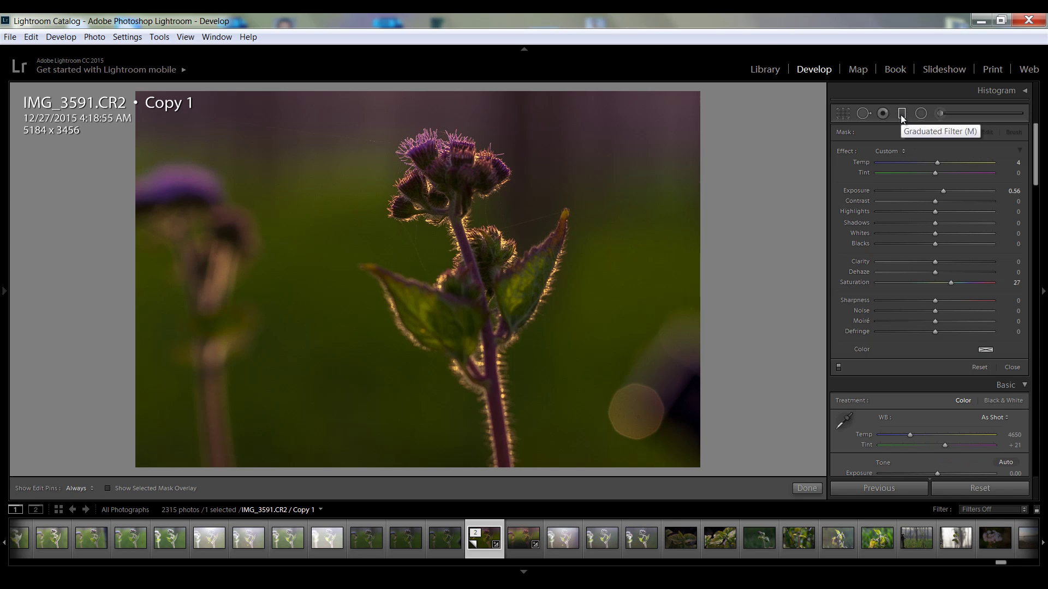
pyautogui.moveTo(472, 253); pyautogui.dragTo(482, 430)
pyautogui.moveTo(474, 343); pyautogui.dragTo(475, 328)
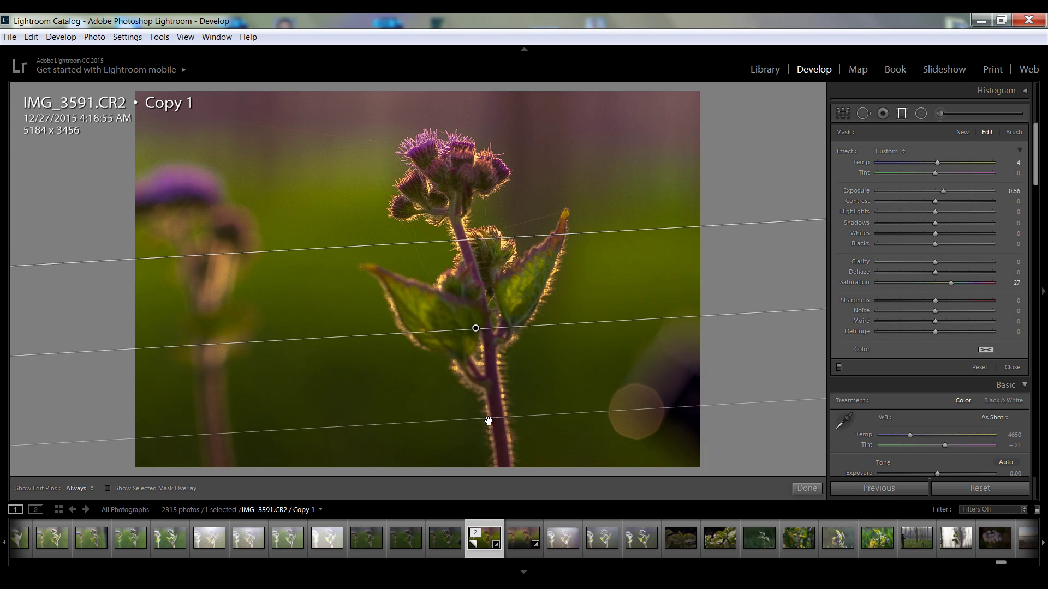
pyautogui.moveTo(487, 420); pyautogui.dragTo(488, 422)
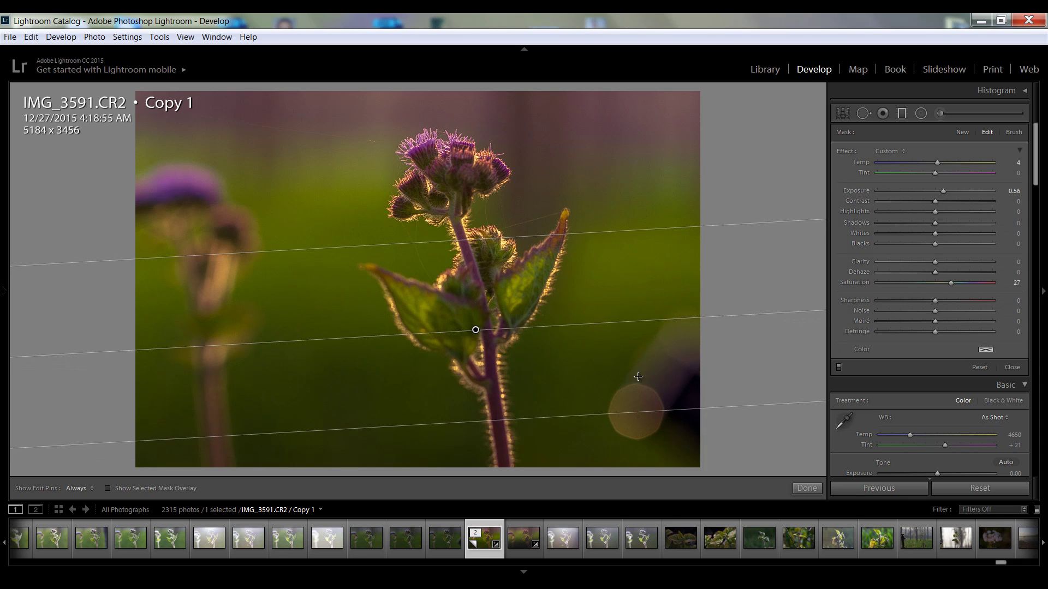
pyautogui.doubleClick(860, 284)
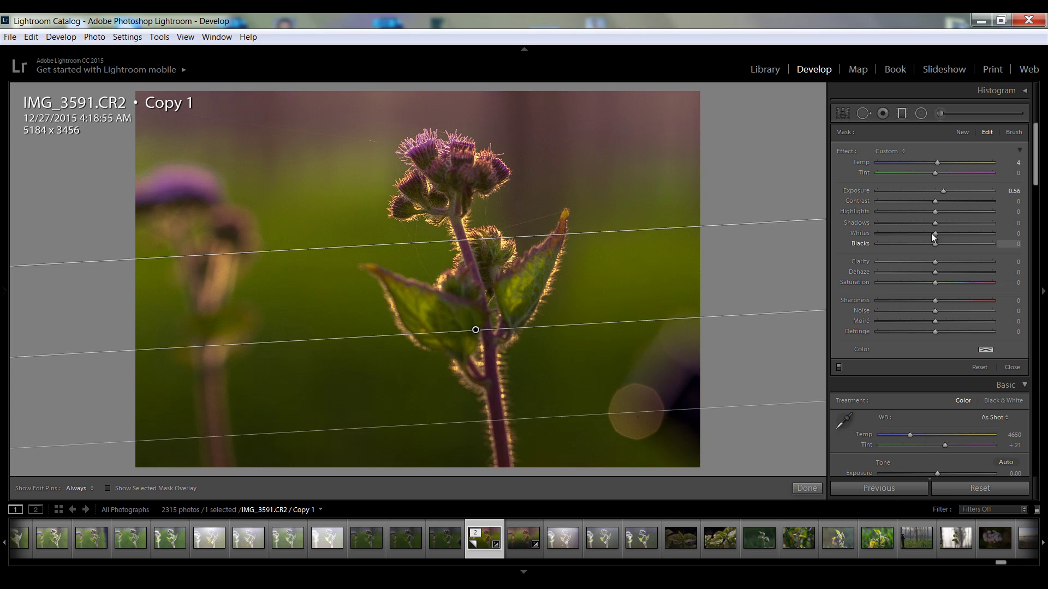
pyautogui.moveTo(943, 191); pyautogui.dragTo(945, 194)
# Close the filter and lift the tone curve's black point, including the Blue channel's shadow endpoint.
pyautogui.click(807, 487)
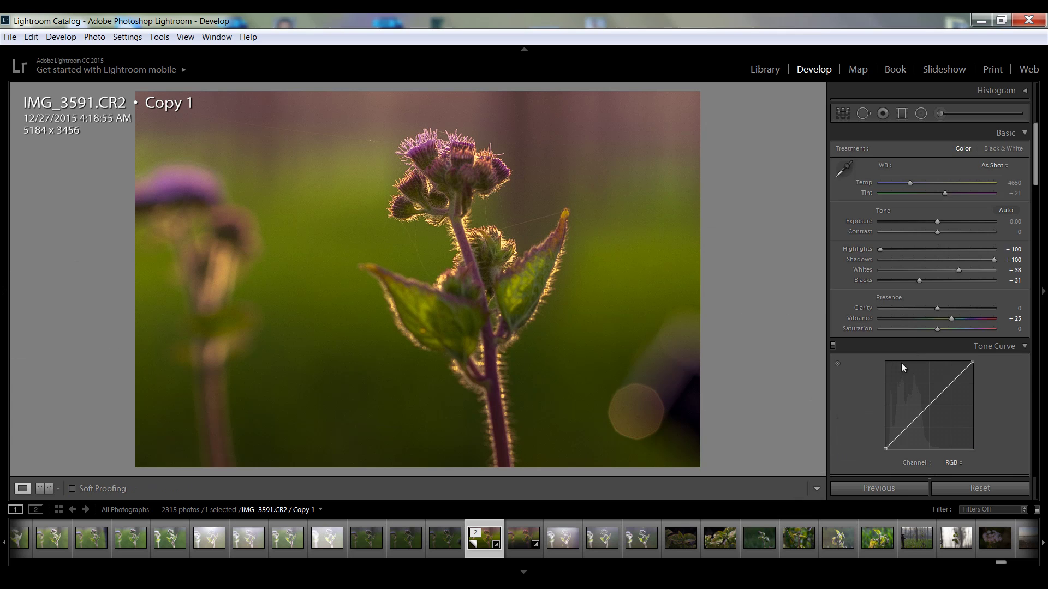
pyautogui.moveTo(1035, 159); pyautogui.dragTo(1037, 192)
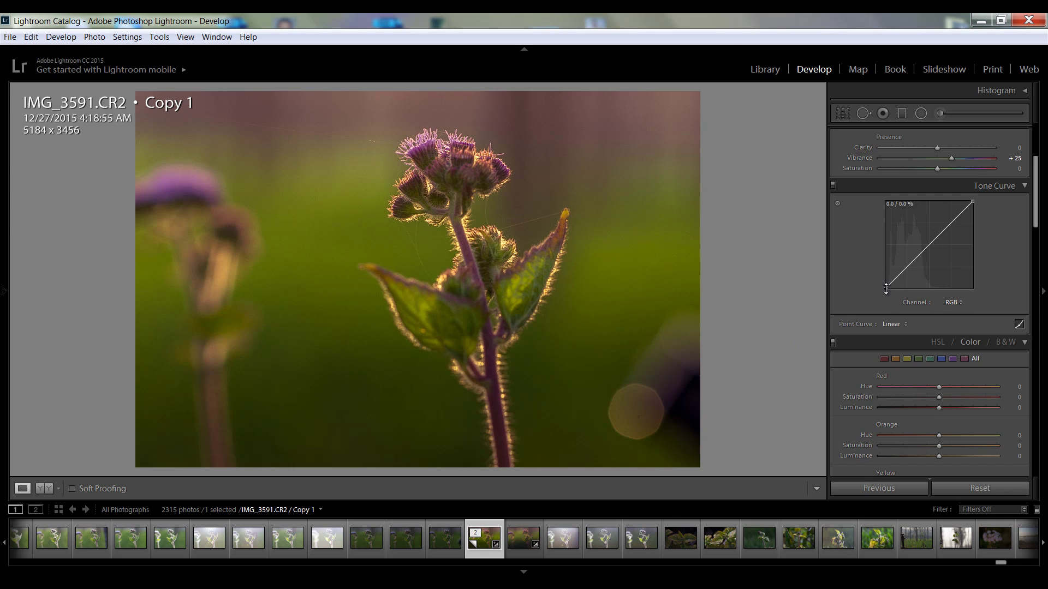
pyautogui.moveTo(885, 288); pyautogui.dragTo(887, 281)
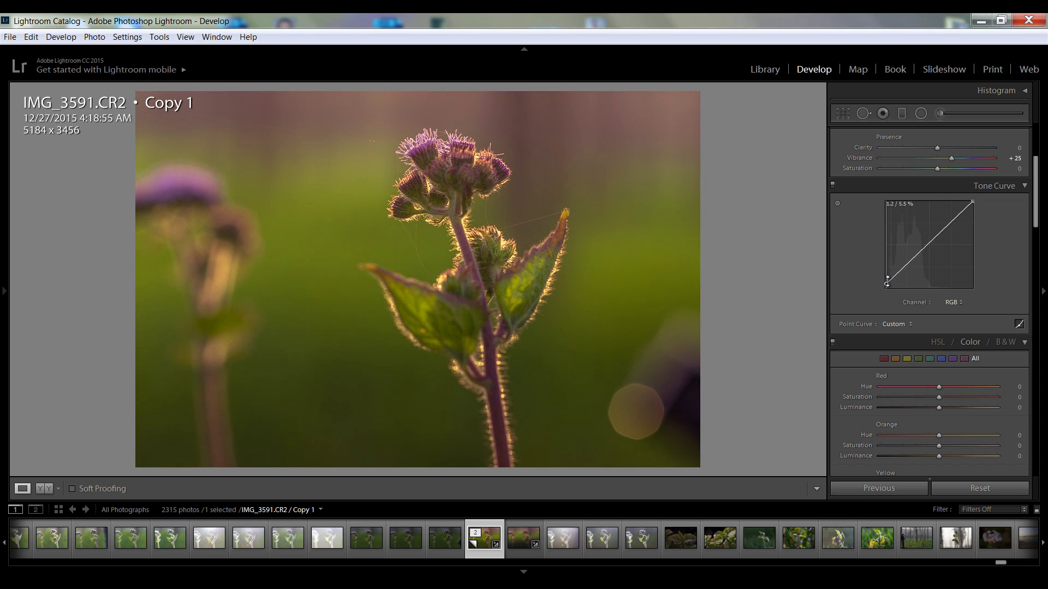
pyautogui.click(951, 302)
pyautogui.click(920, 357)
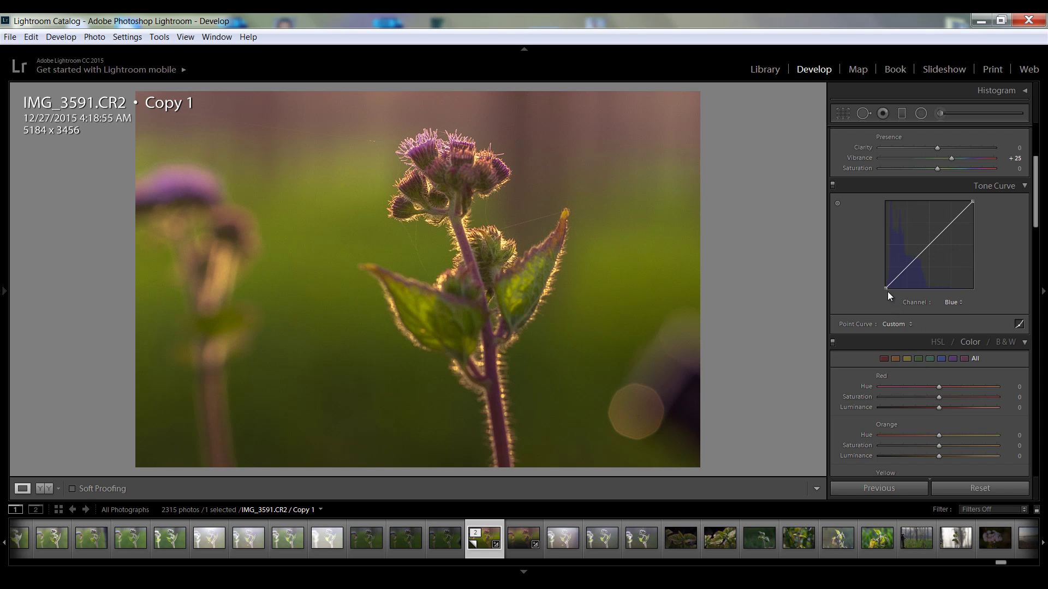
pyautogui.moveTo(885, 289); pyautogui.dragTo(886, 282)
# Lower the photo's base Exposure to -1.36.
pyautogui.moveTo(1035, 219); pyautogui.dragTo(1035, 185)
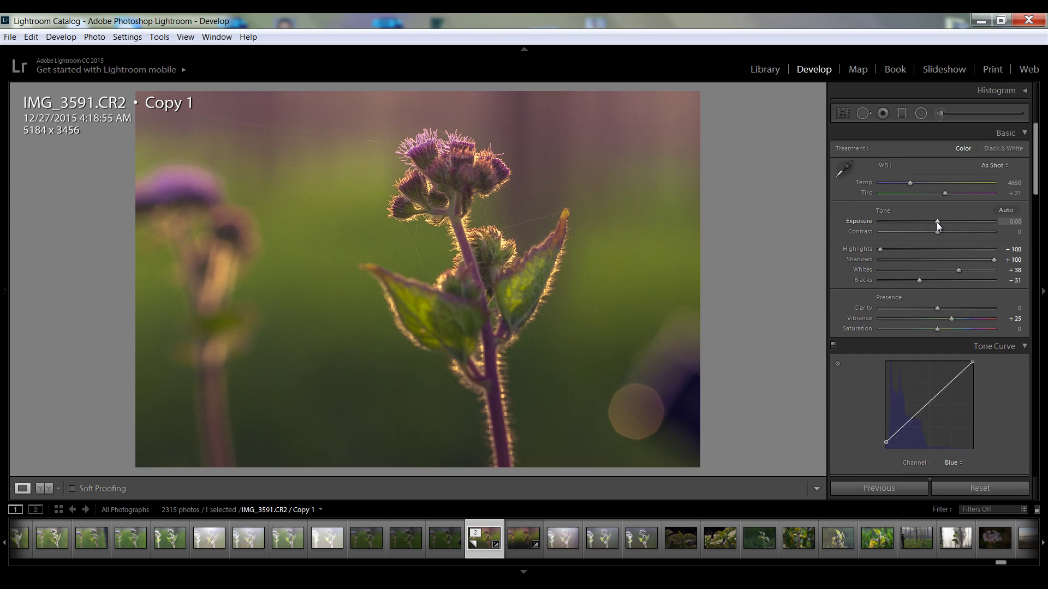
pyautogui.moveTo(936, 222); pyautogui.dragTo(916, 224)
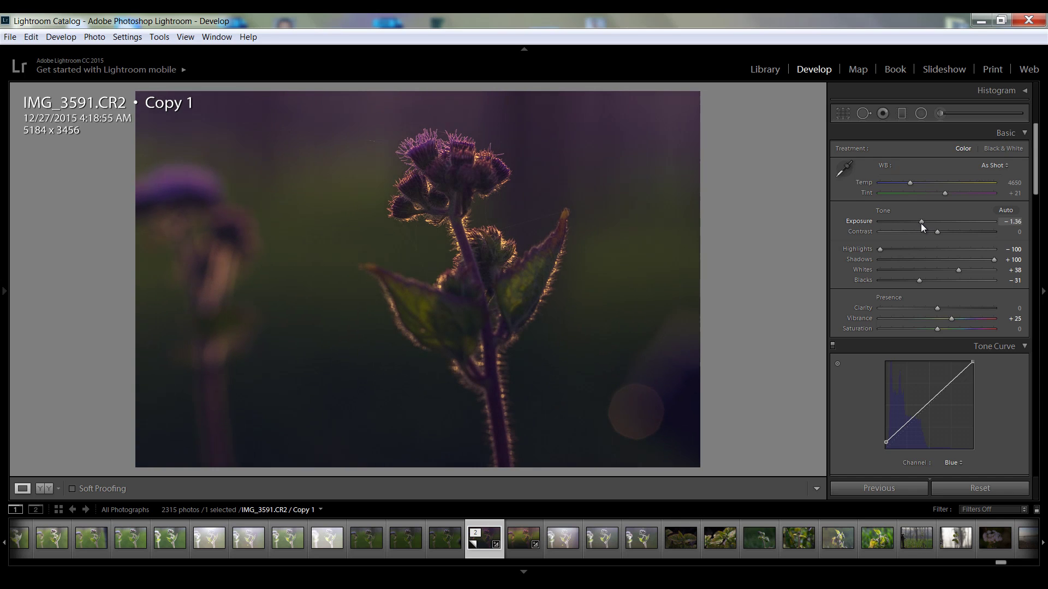
pyautogui.moveTo(918, 224); pyautogui.dragTo(921, 224)
pyautogui.click(902, 114)
# Draw a graduated filter down the stem with slight saturation and raised exposure, widening and repositioning it.
pyautogui.moveTo(450, 202); pyautogui.dragTo(466, 424)
pyautogui.moveTo(460, 310); pyautogui.dragTo(467, 337)
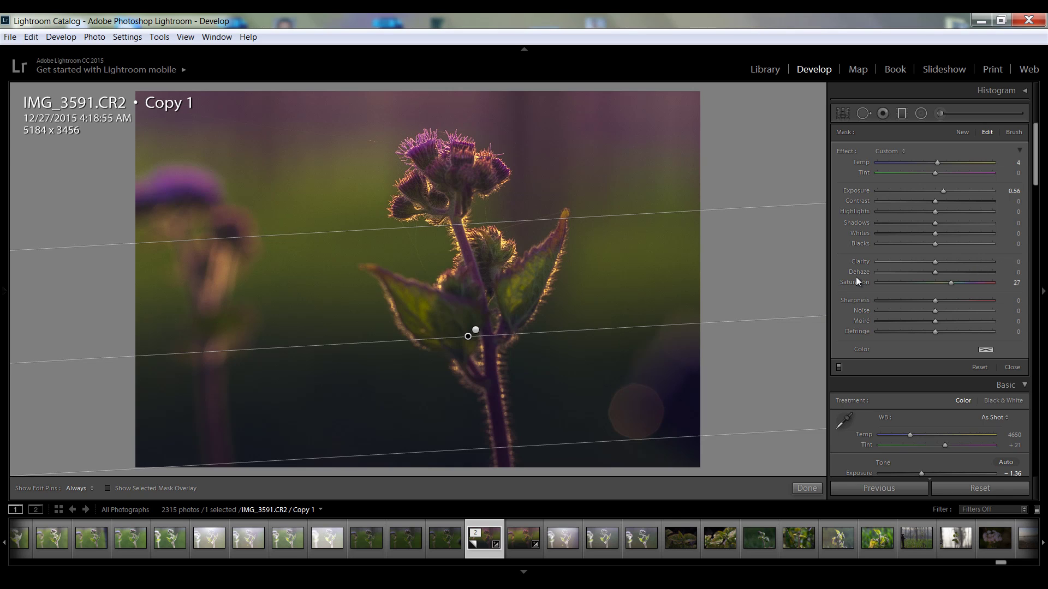
pyautogui.doubleClick(935, 284)
pyautogui.moveTo(940, 284); pyautogui.dragTo(942, 284)
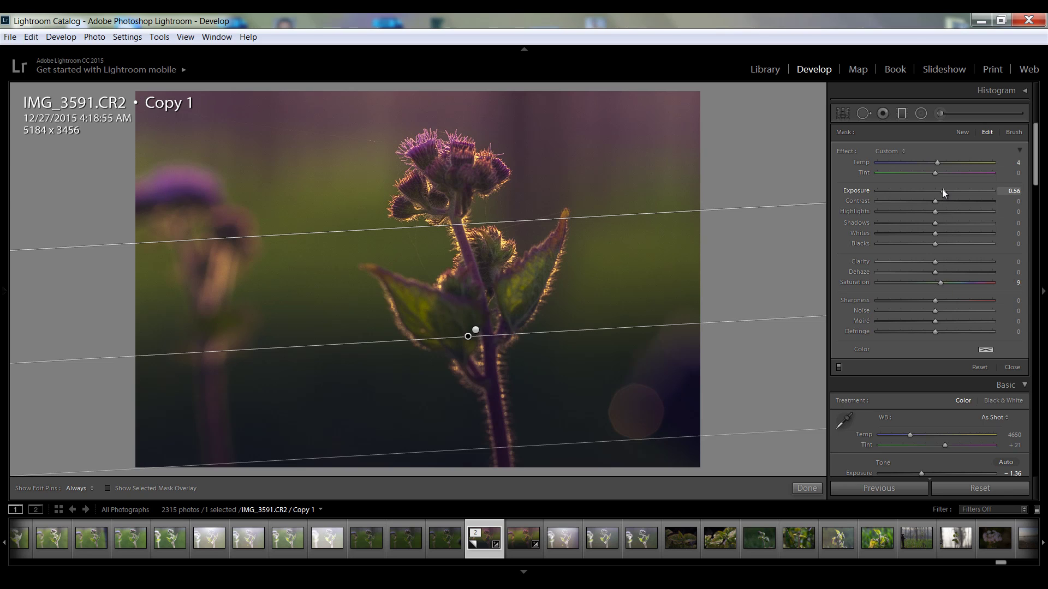
pyautogui.moveTo(943, 190); pyautogui.dragTo(942, 163)
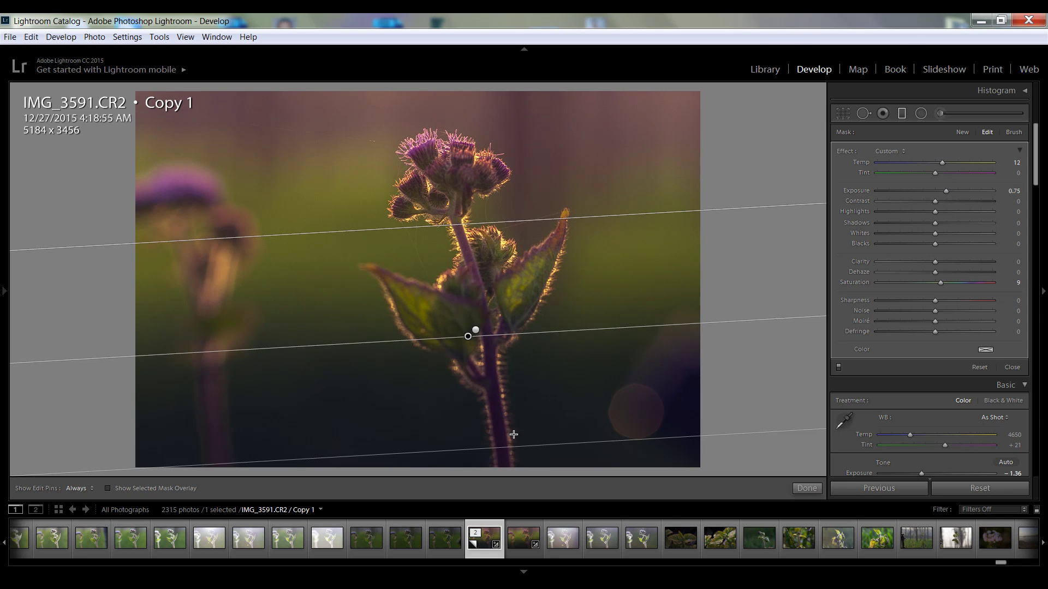
pyautogui.moveTo(483, 447); pyautogui.dragTo(483, 558)
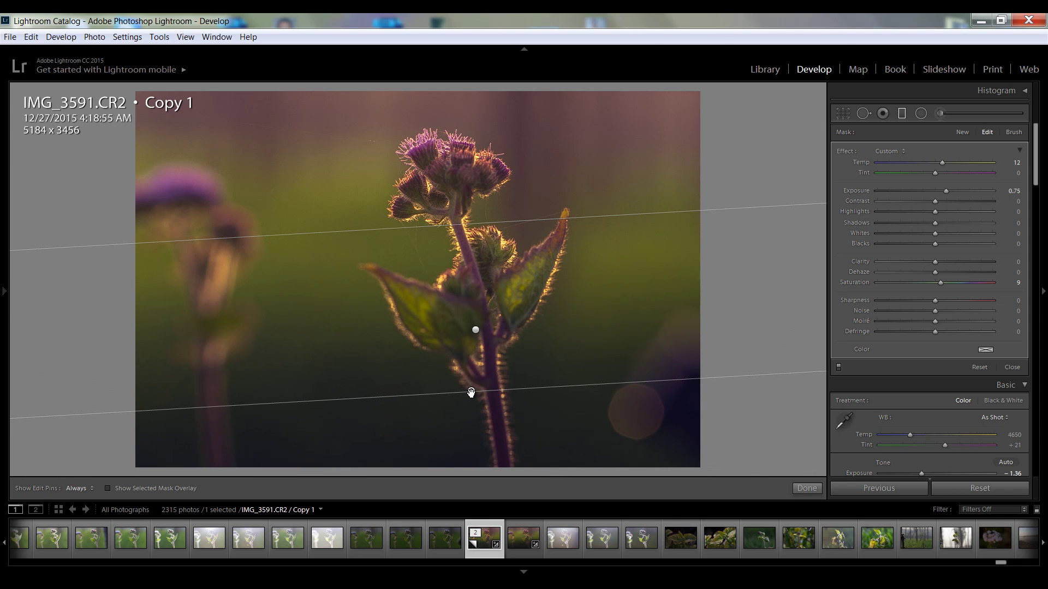
pyautogui.moveTo(471, 389); pyautogui.dragTo(470, 360)
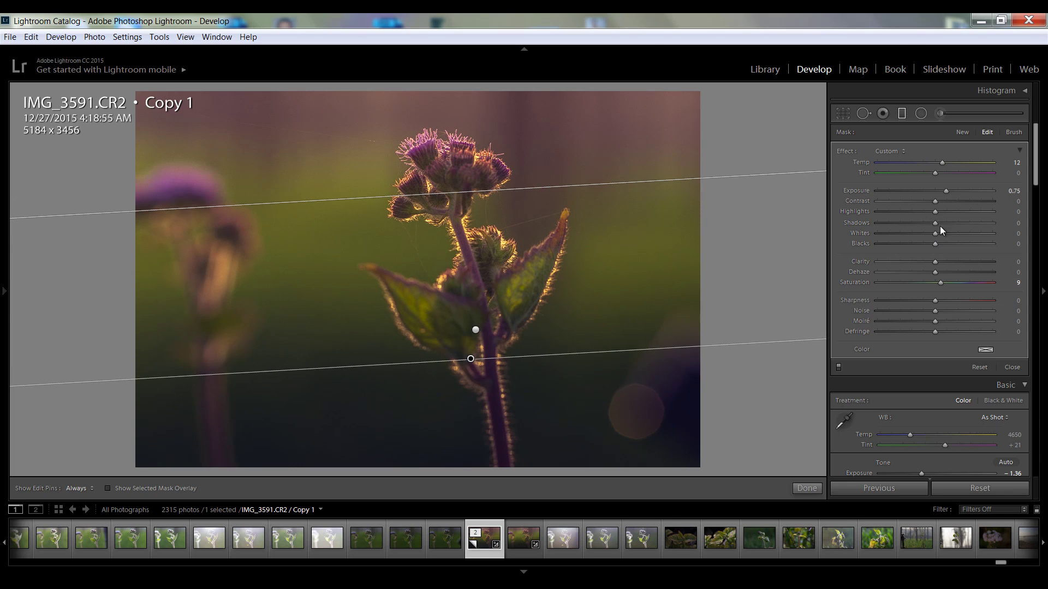
pyautogui.moveTo(946, 191); pyautogui.dragTo(948, 190)
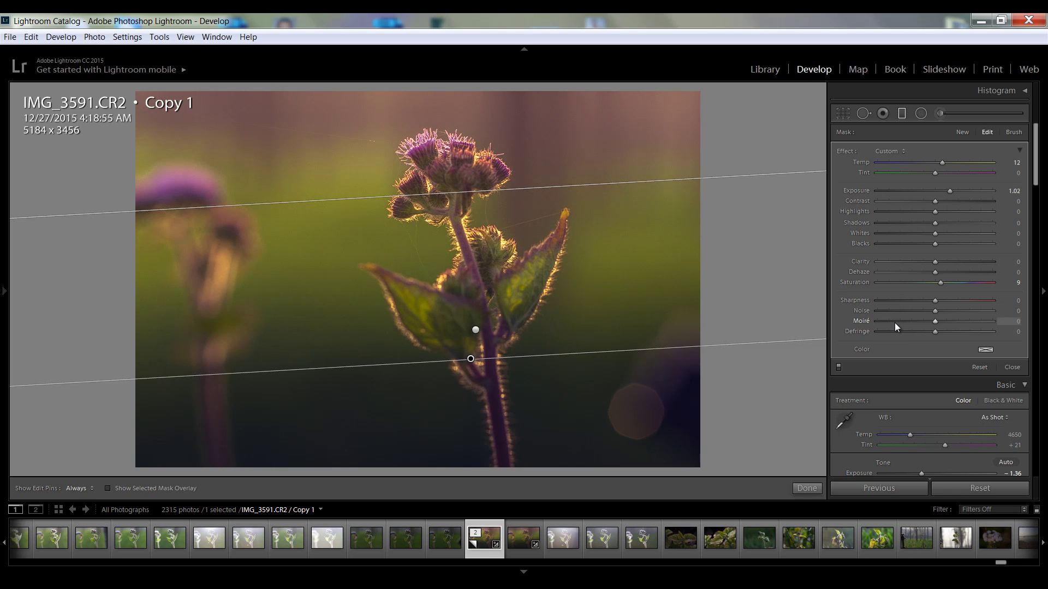
# Select the other graduated filter, widen its lower transition and move it up the stem.
pyautogui.click(474, 330)
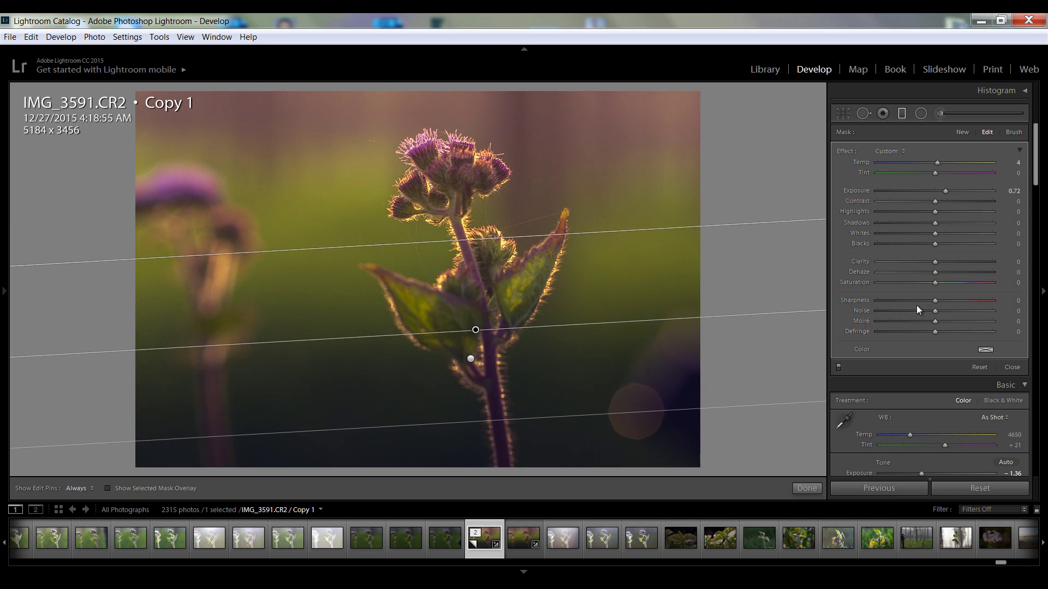
pyautogui.moveTo(494, 419); pyautogui.dragTo(790, 509)
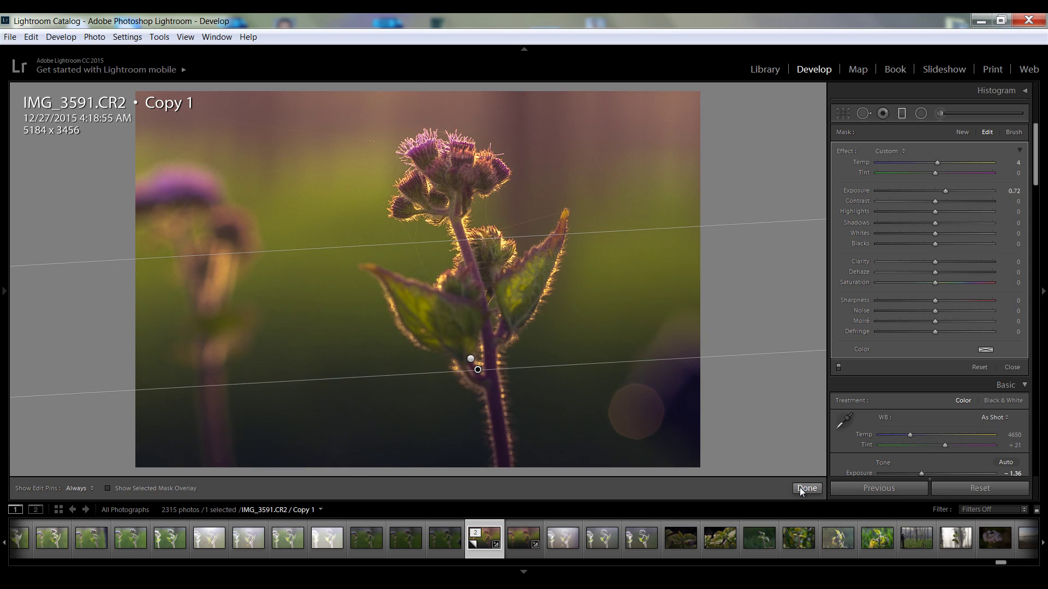
pyautogui.moveTo(476, 369); pyautogui.dragTo(473, 332)
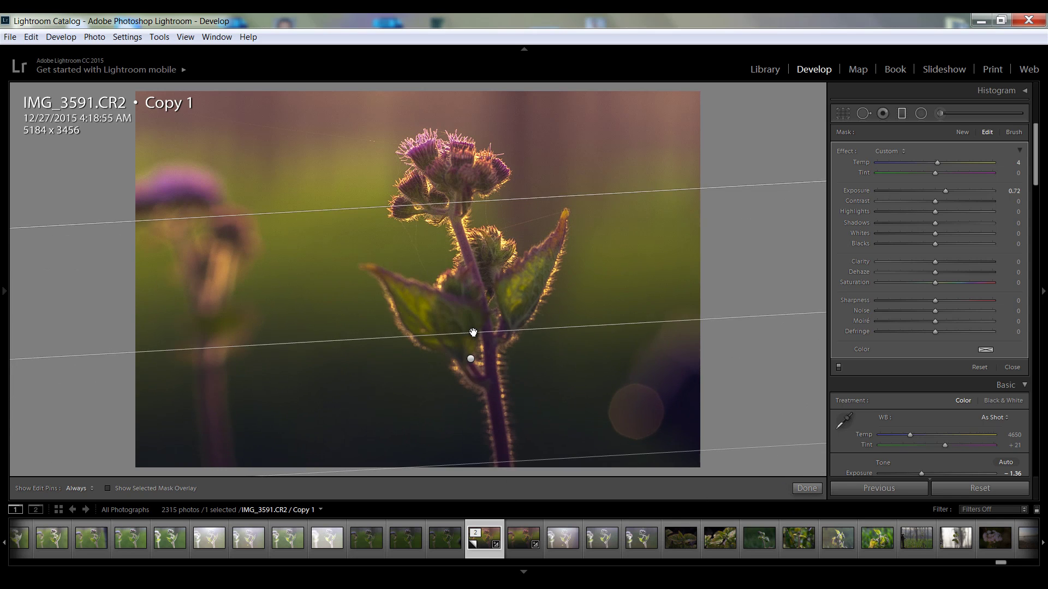
pyautogui.click(806, 488)
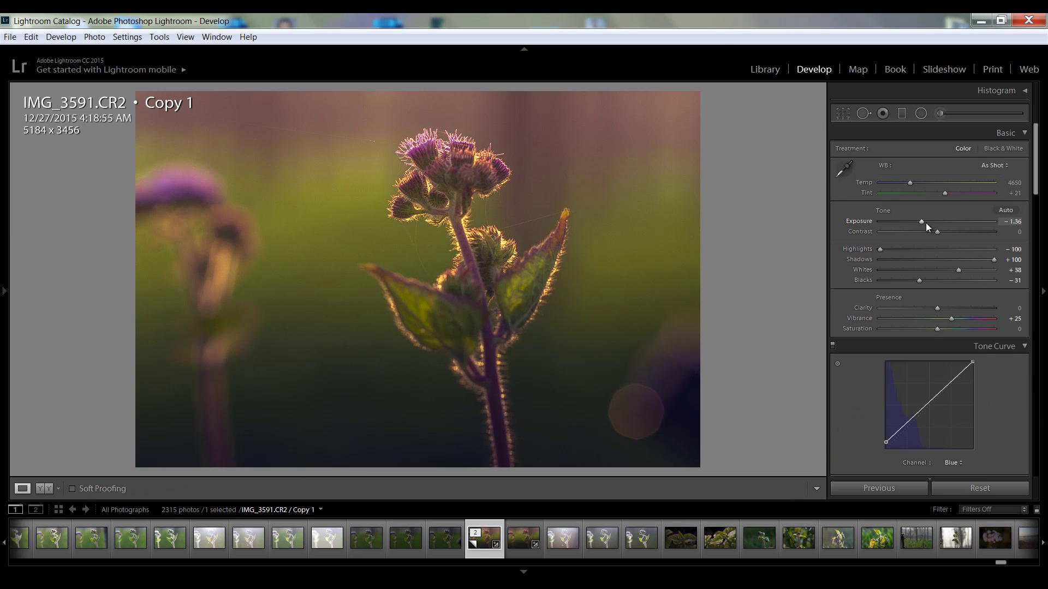
# Darken Exposure to -1.65, crop to a 1:1 square (3456 x 3456) around the flower, and hide the filmstrip.
pyautogui.moveTo(921, 221); pyautogui.dragTo(917, 219)
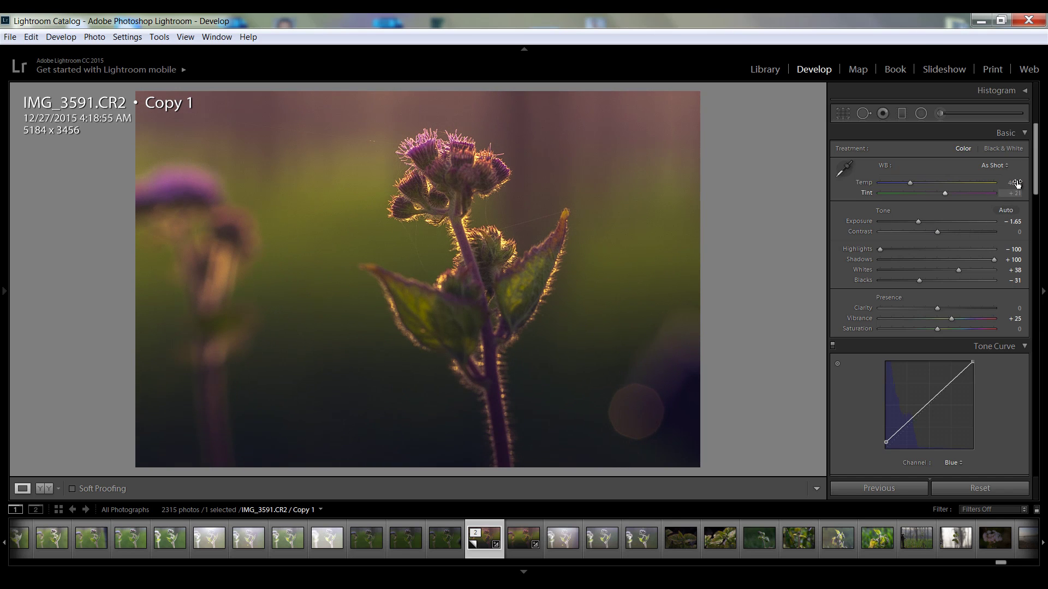
pyautogui.click(843, 113)
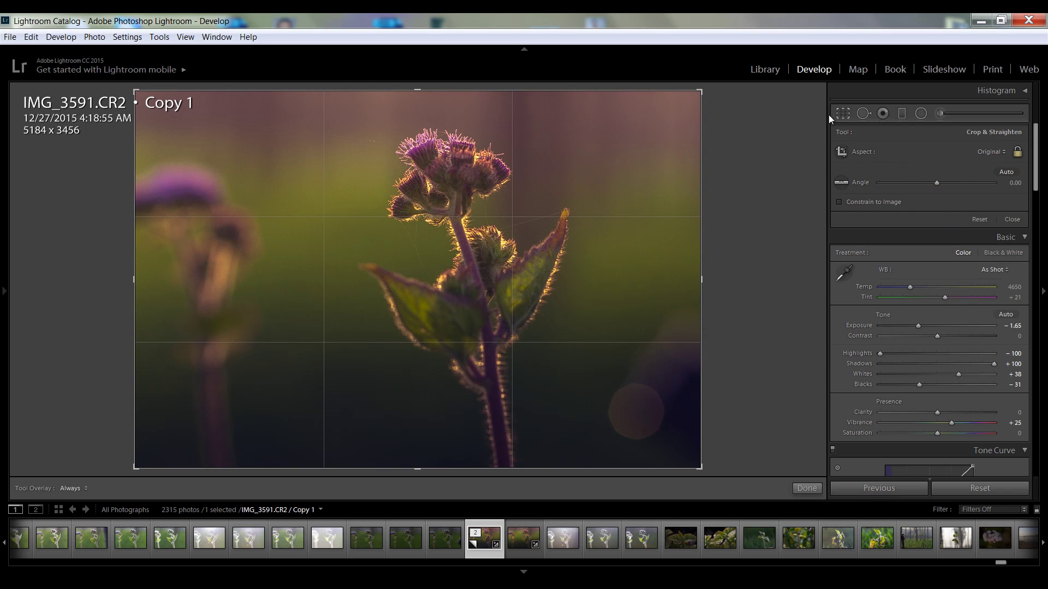
pyautogui.click(1001, 150)
pyautogui.click(915, 207)
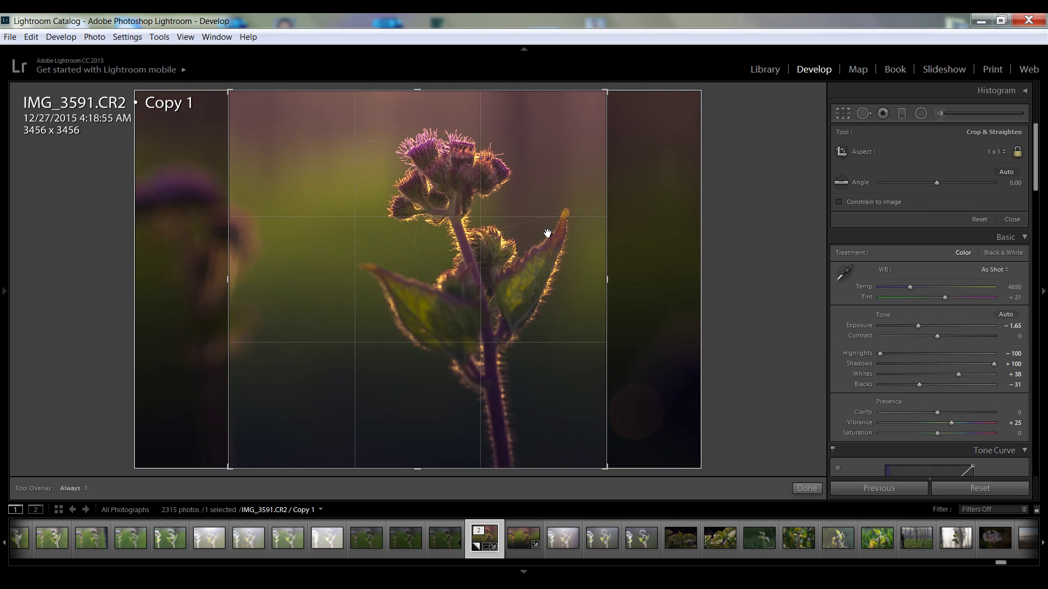
pyautogui.moveTo(548, 233); pyautogui.dragTo(534, 235)
pyautogui.click(806, 489)
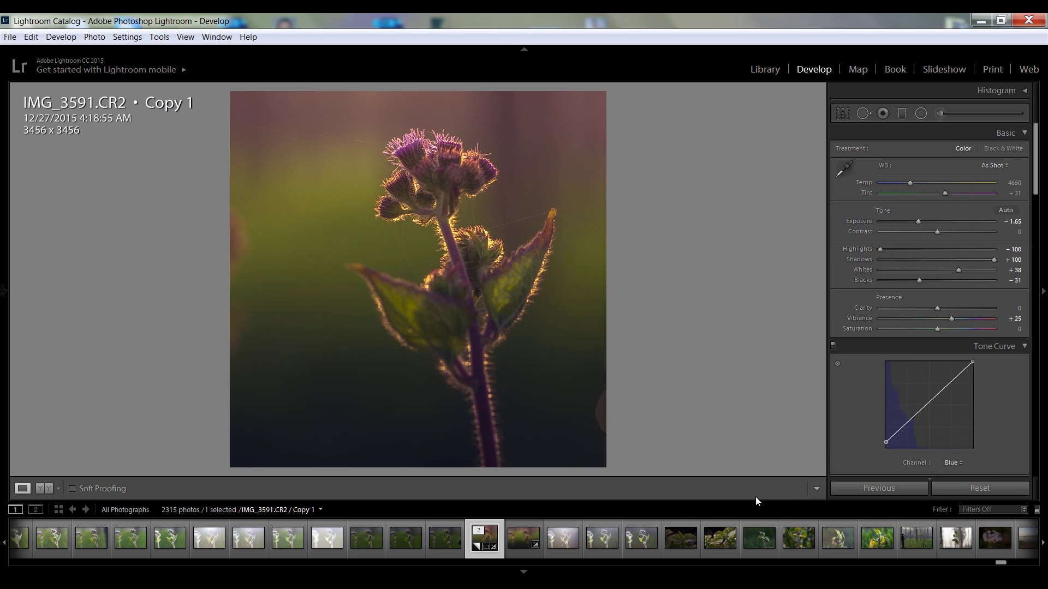
pyautogui.click(523, 572)
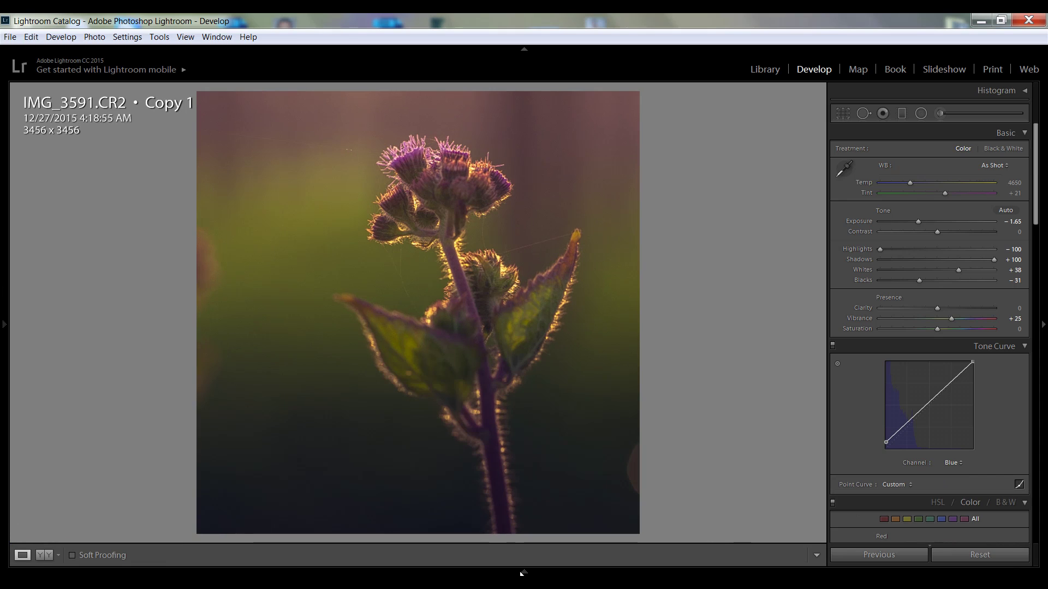